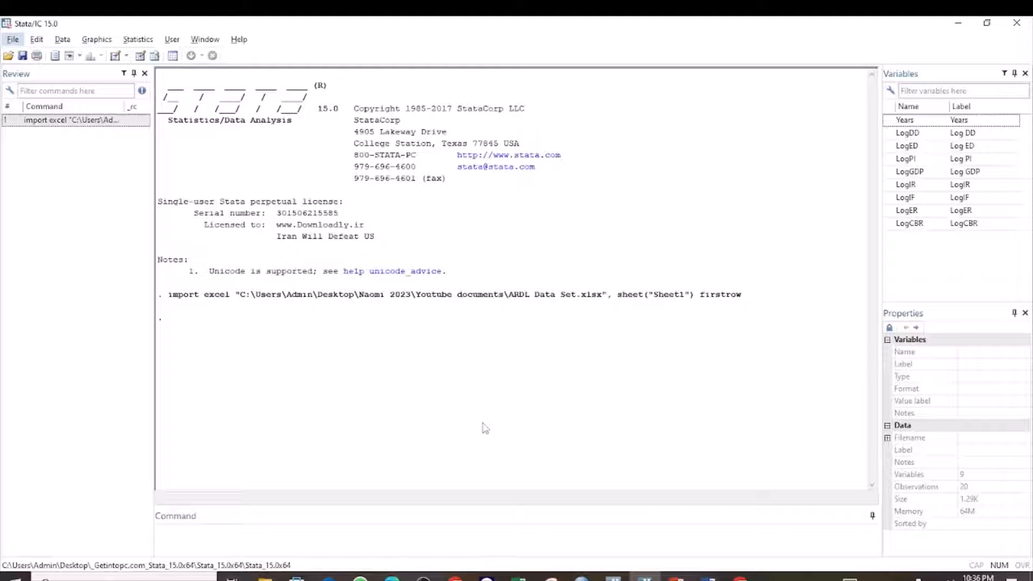
Step: Browse the dataset with br, inspecting the LogGDP, LogDD and LogED columns, then return to the results window
click(244, 528)
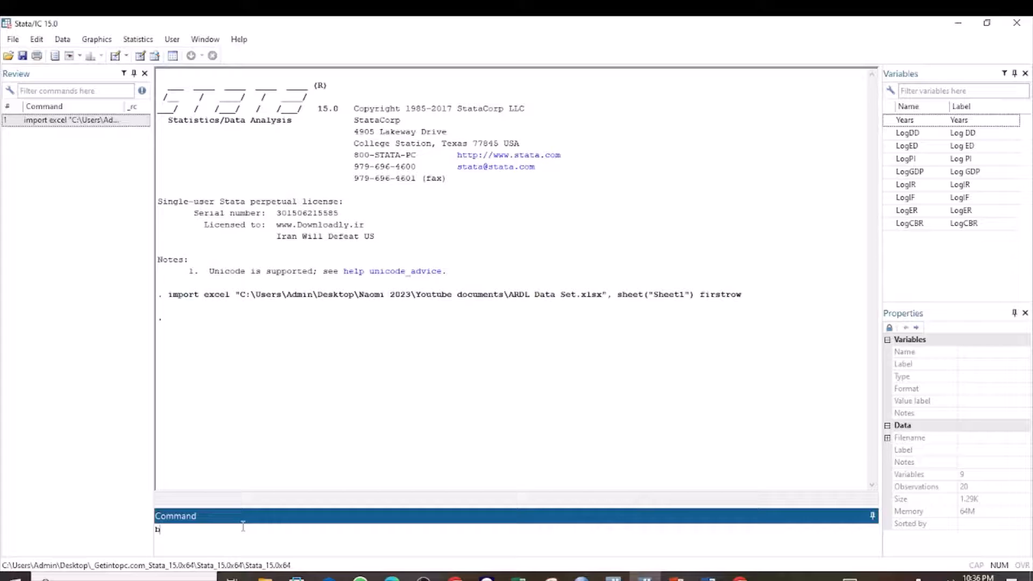
text(br)
key(Return)
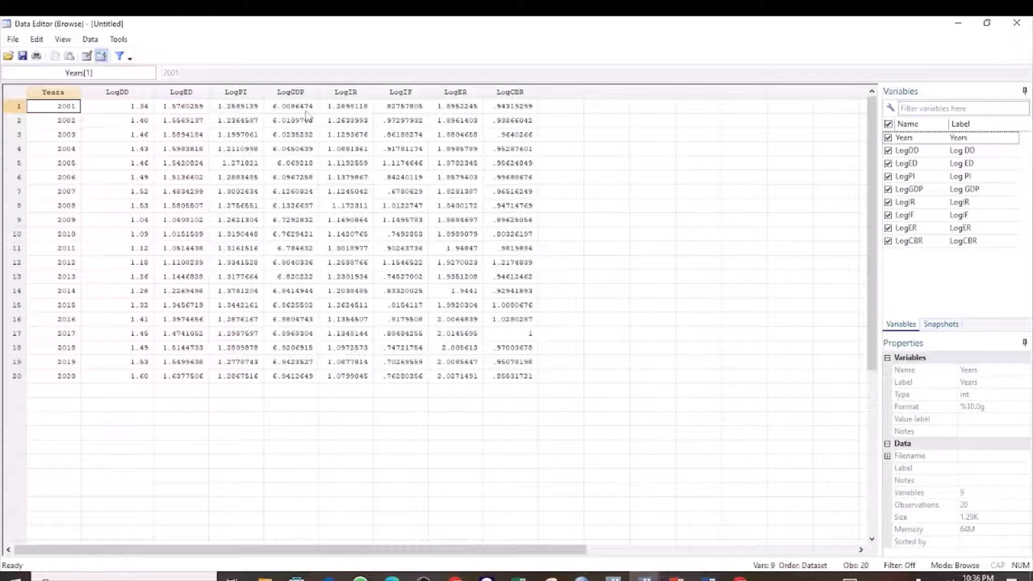
click(292, 92)
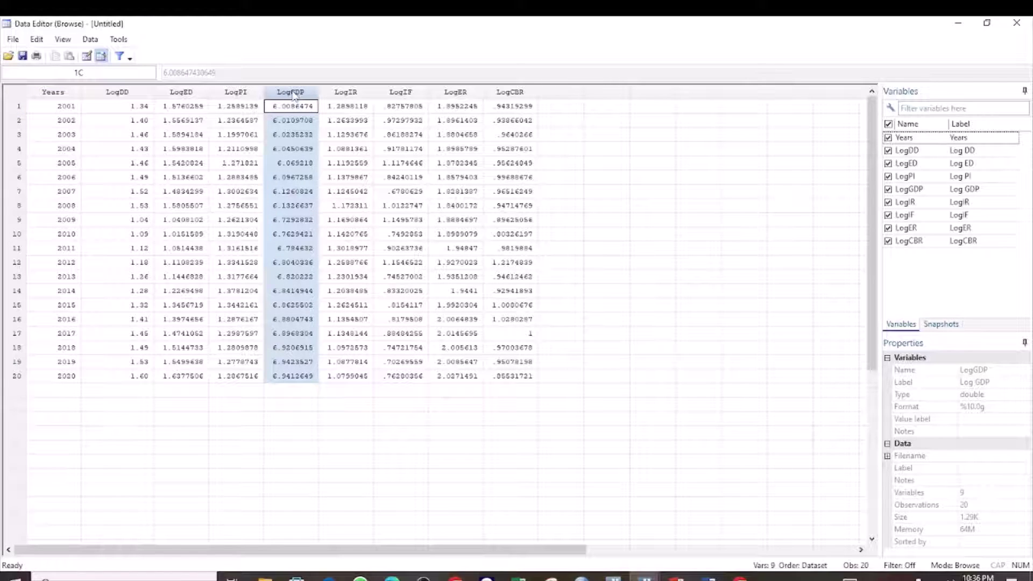
click(123, 99)
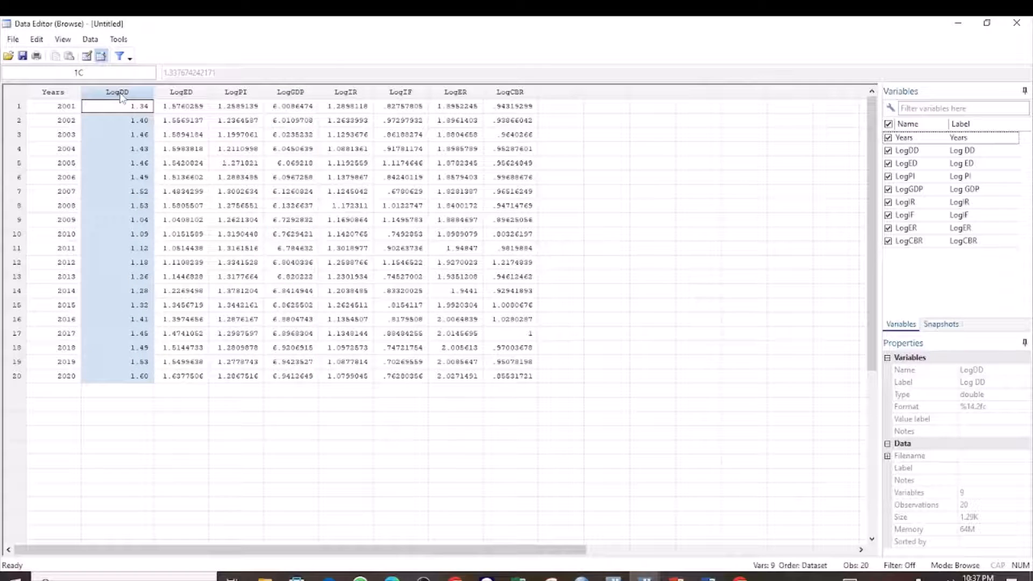
click(186, 95)
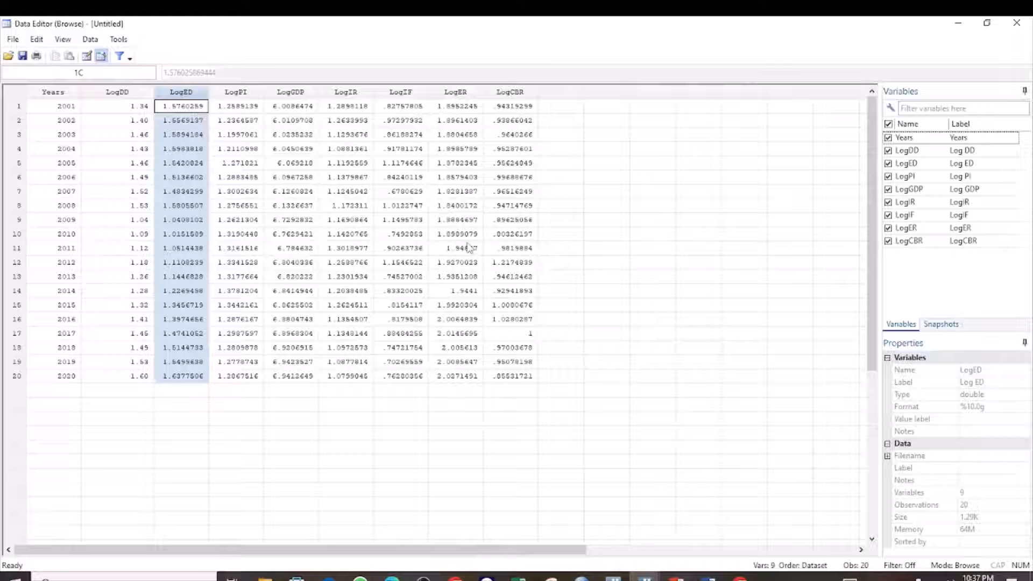
mouse_move(645, 575)
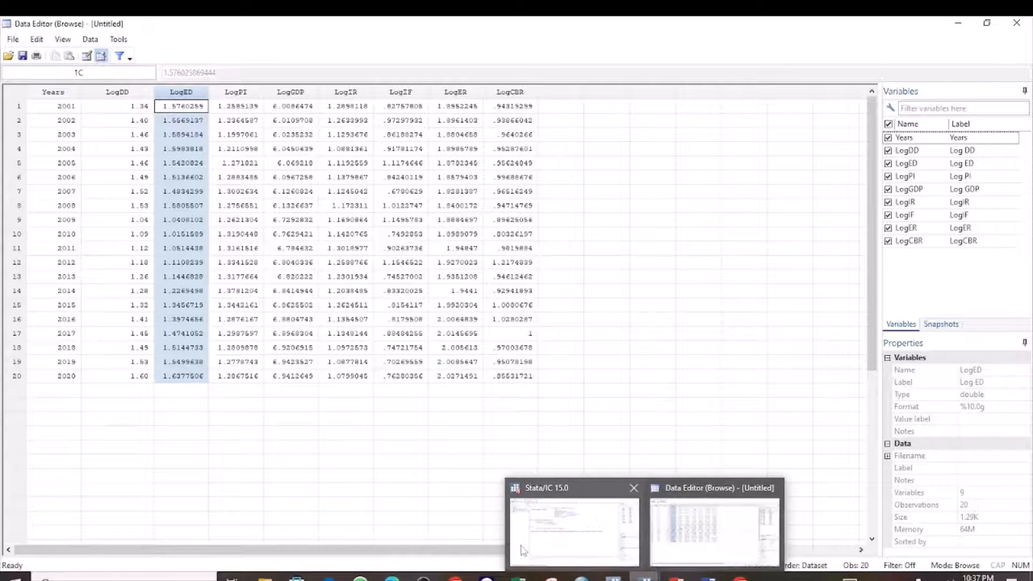
click(565, 529)
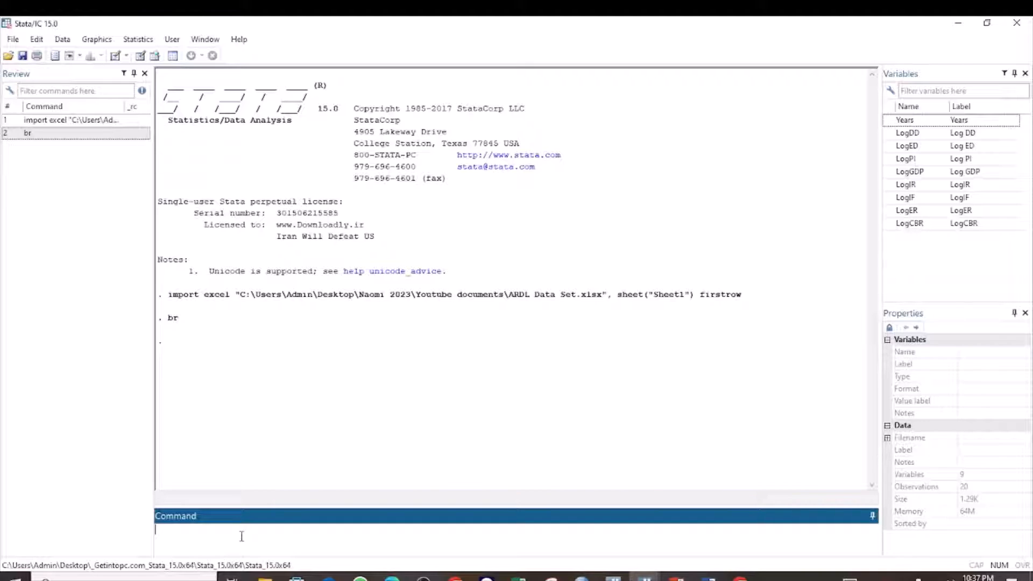
text(regress)
Step: Run regress LogGDP LogDD LogED, yielding the coefficient table with R-squared 0.4642
double_click(934, 176)
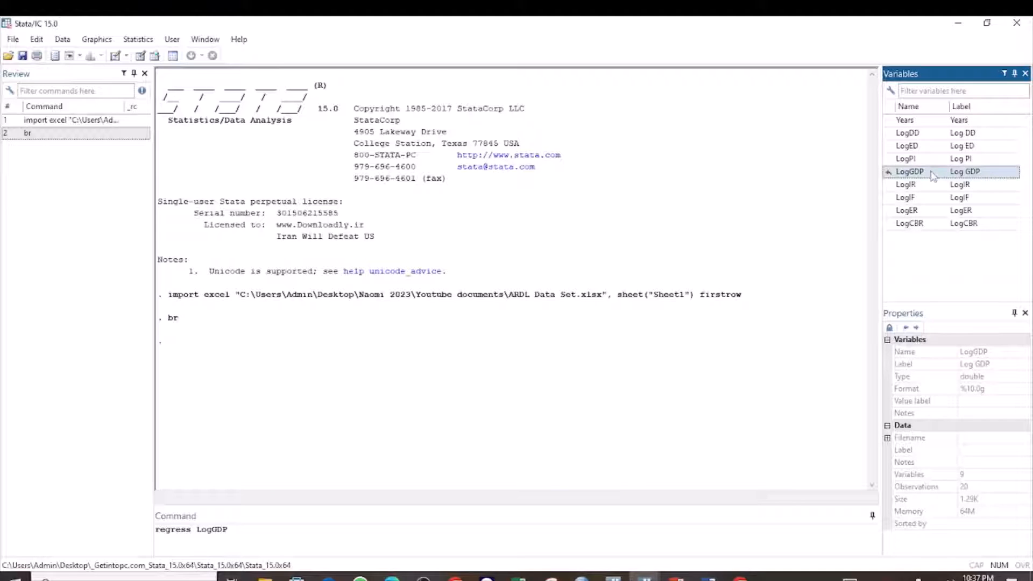
double_click(923, 134)
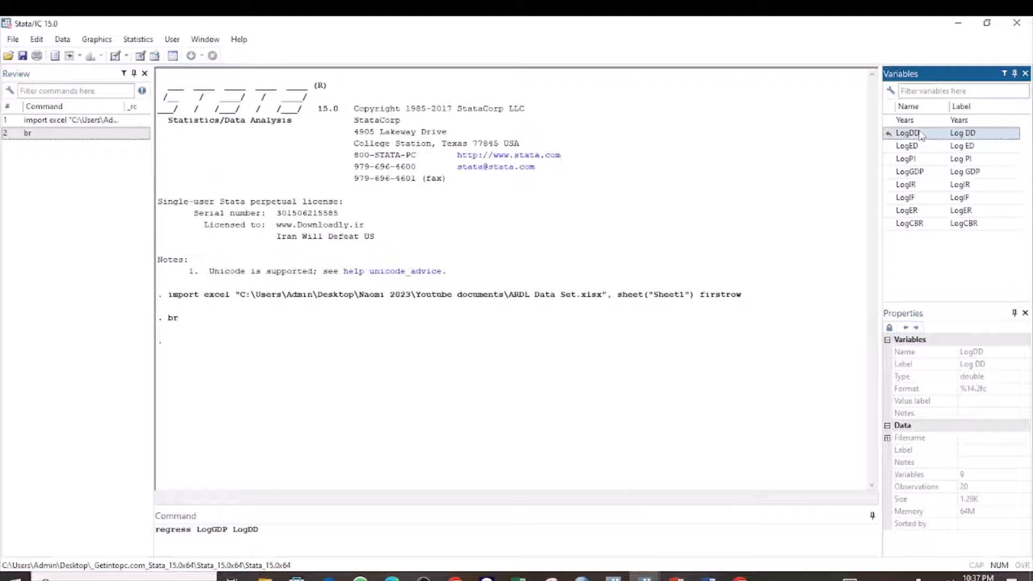
double_click(918, 147)
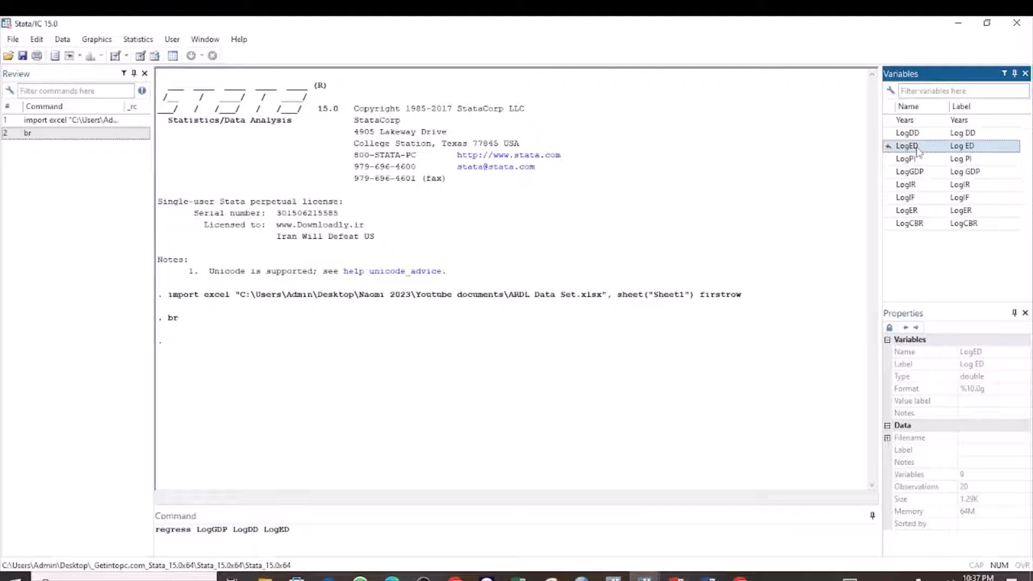
key(Return)
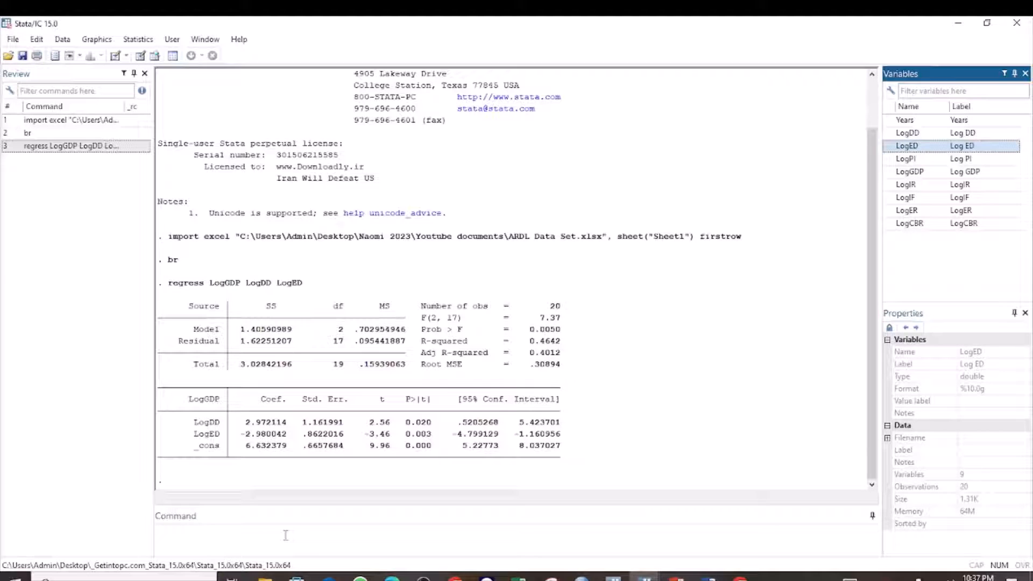
click(259, 539)
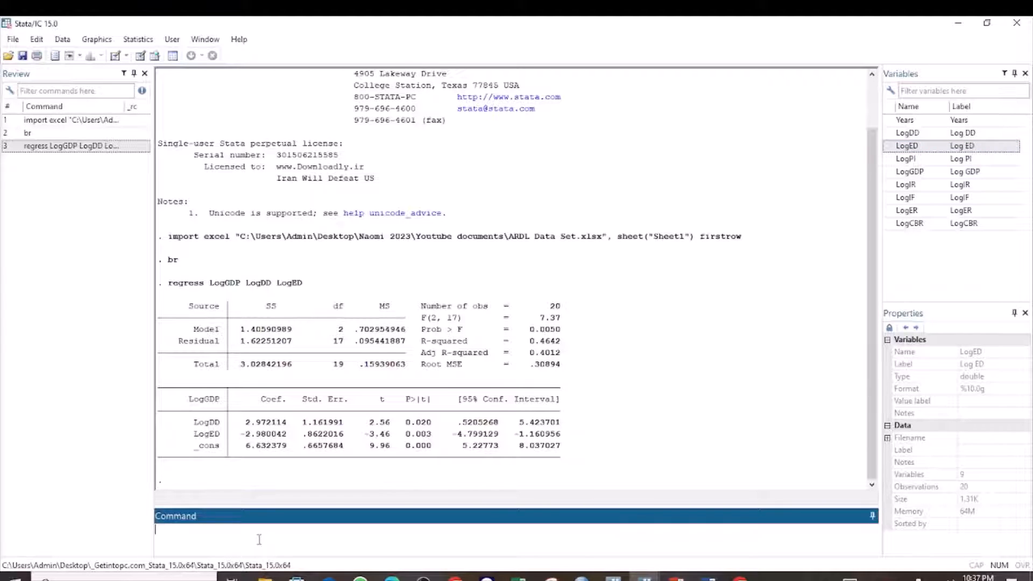
text(v)
text(if)
Step: Run vif to get variance inflation factors of 6.86 for LogDD and LogED
key(Return)
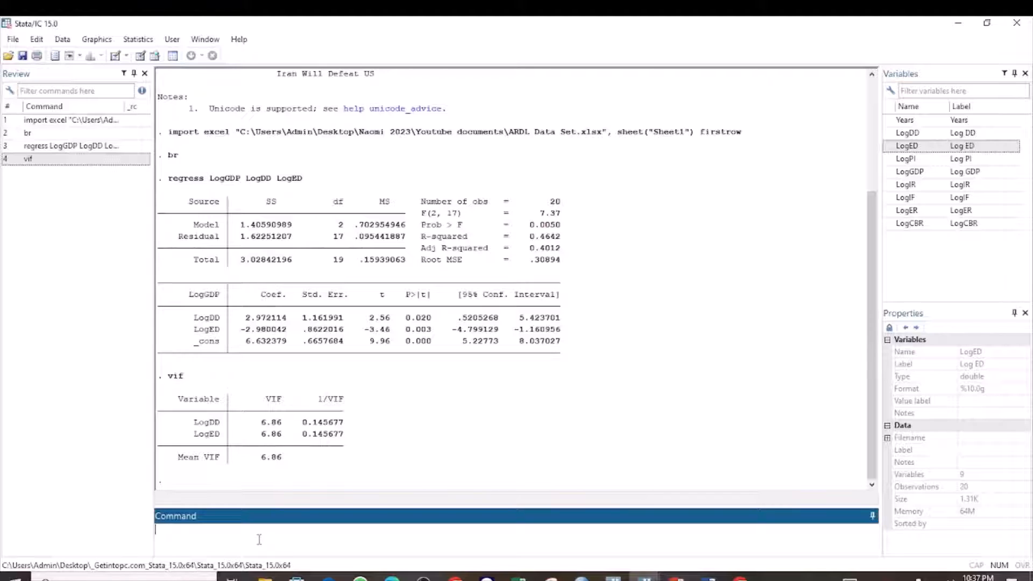
click(404, 442)
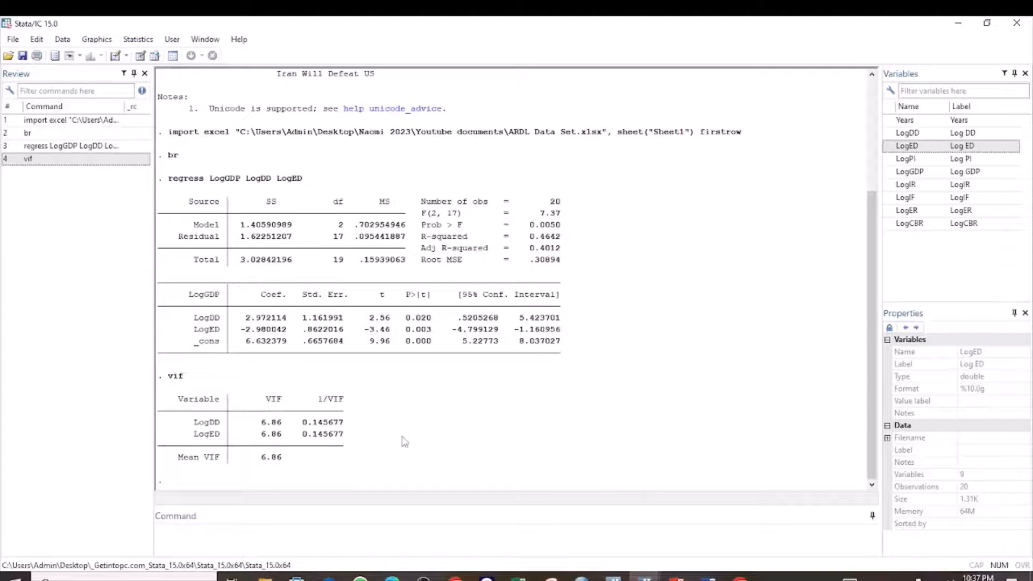